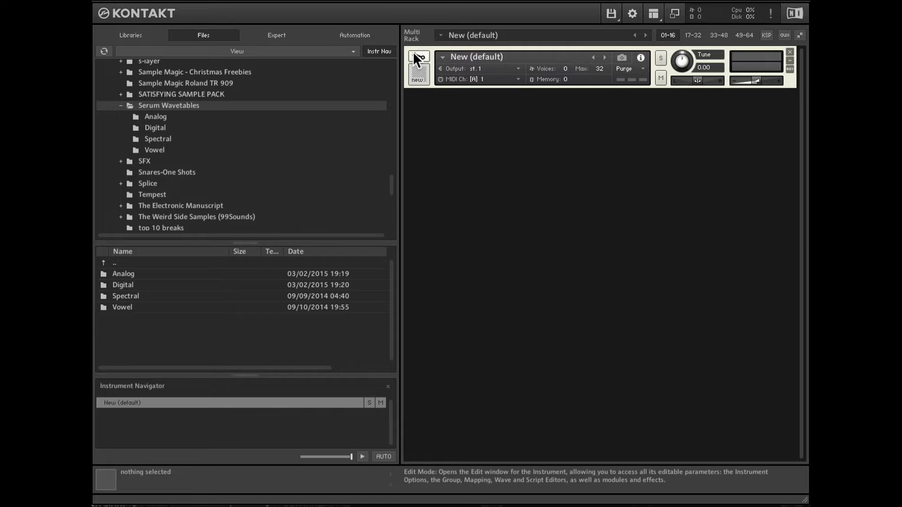
Open the new default instrument for editing and show its Mapping Editor
left_click(418, 56)
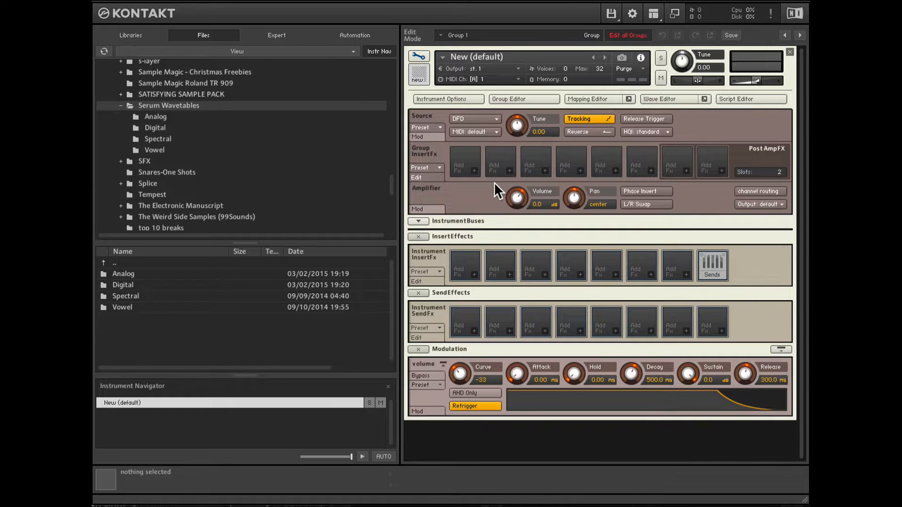
left_click(490, 118)
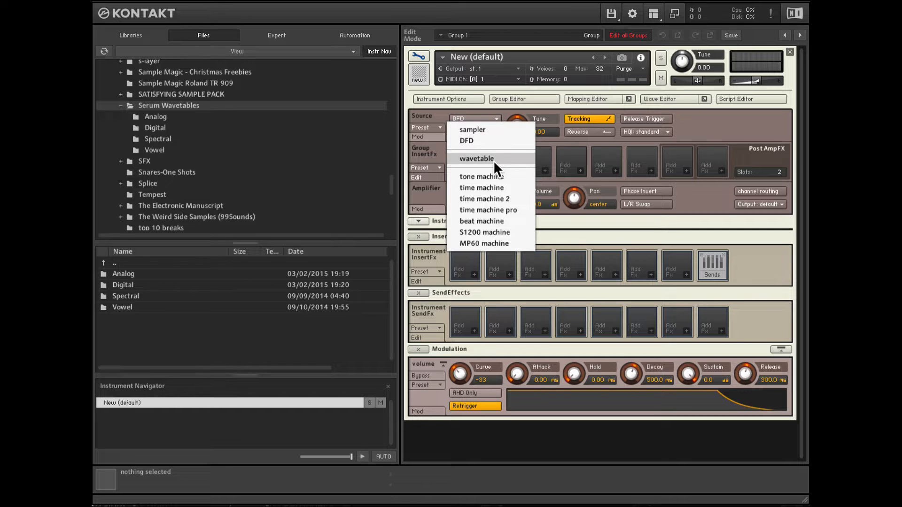
left_click(508, 107)
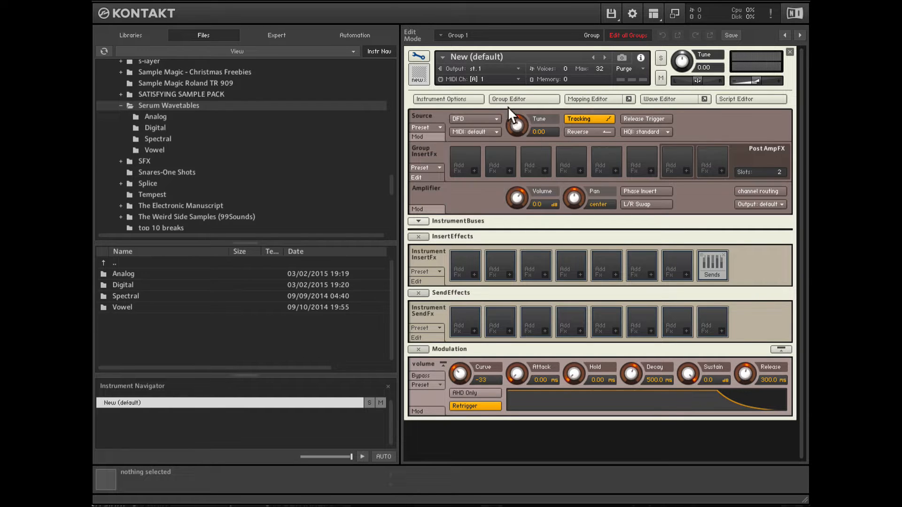
left_click(583, 99)
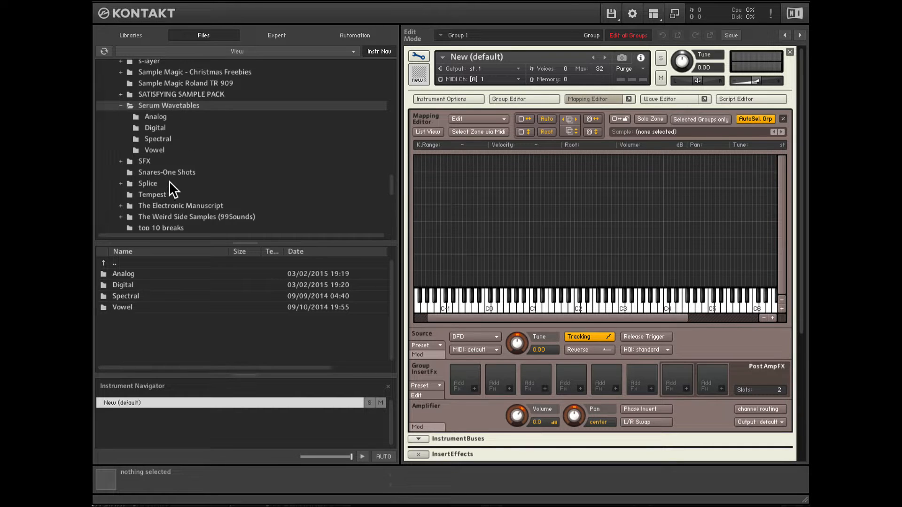
Map CrushWub.wav from the Serum Wavetables Digital folder at C0 and extend its zone across the full key range
double_click(144, 285)
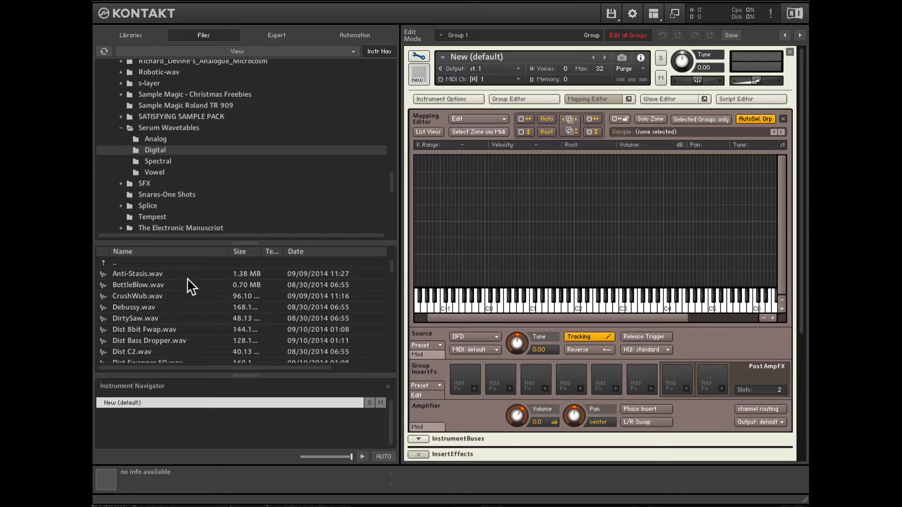
left_click_drag(144, 295, 486, 262)
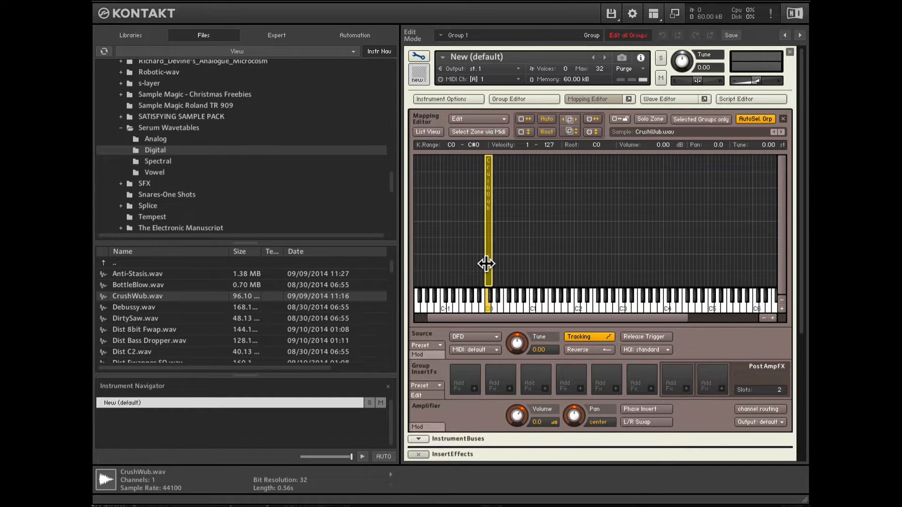
left_click(530, 119)
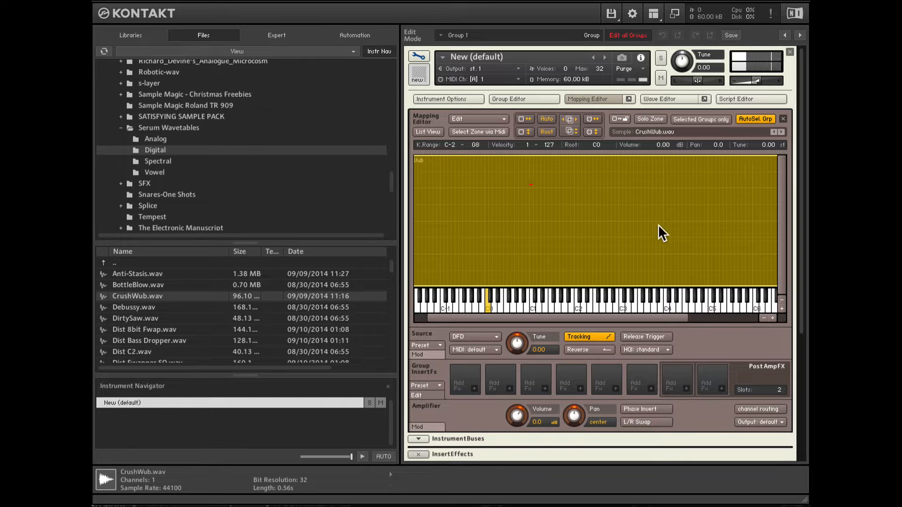
Switch the instrument's source playback mode to wavetable
left_click(474, 336)
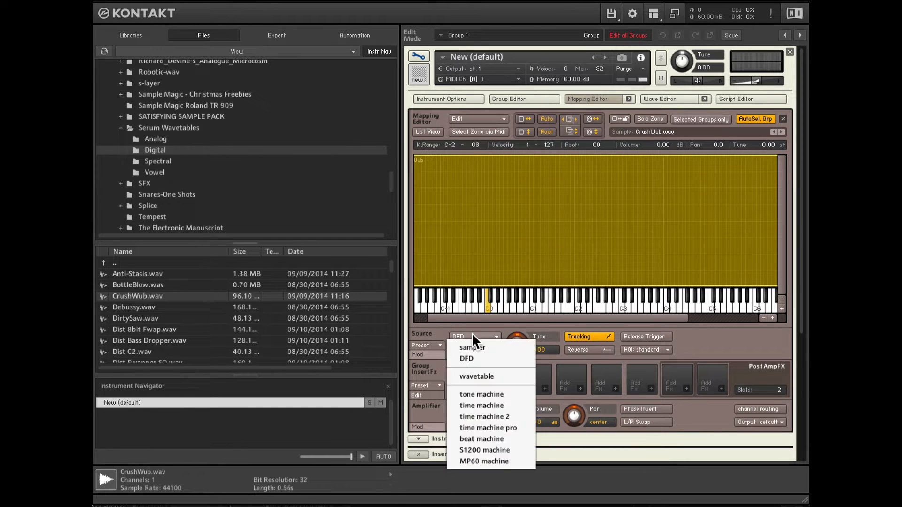
left_click(487, 376)
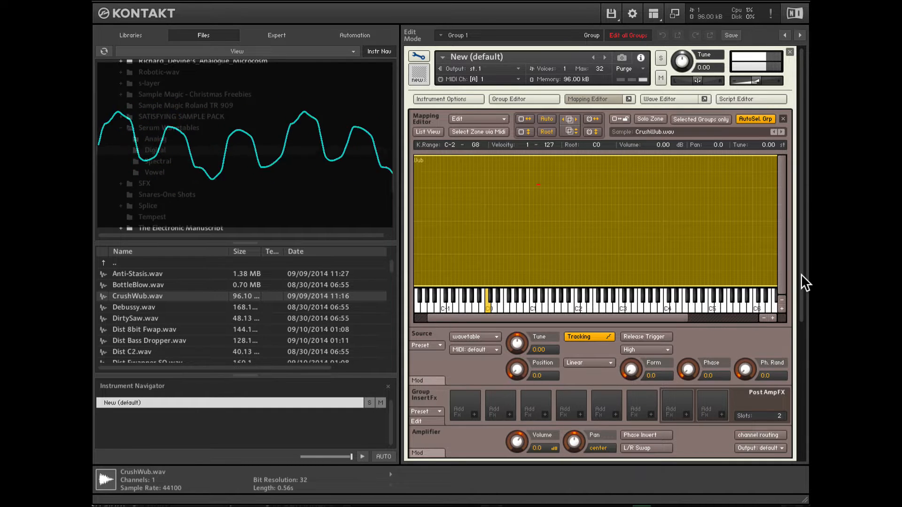
Audition the wavetable by sweeping its Position and raising the Form amount in Linear mode
left_click_drag(801, 274, 799, 311)
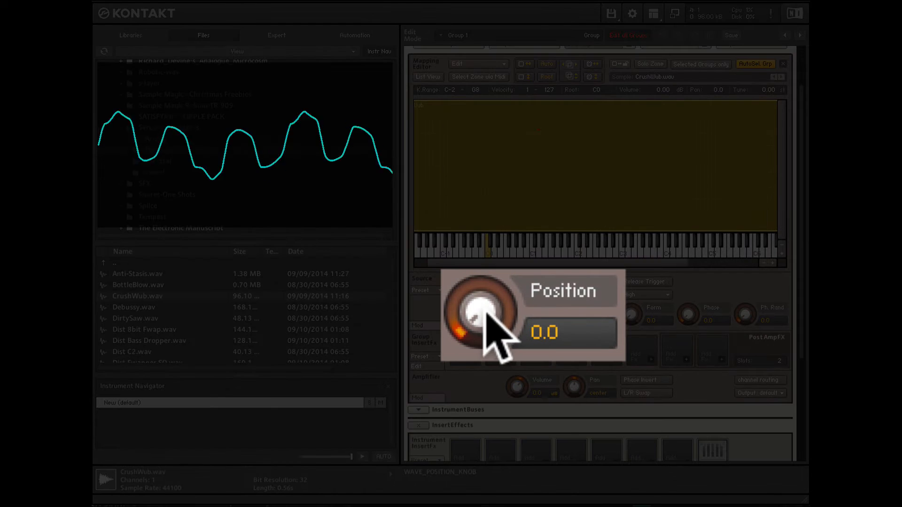
left_click_drag(483, 312, 494, 265)
left_click_drag(517, 294, 584, 315)
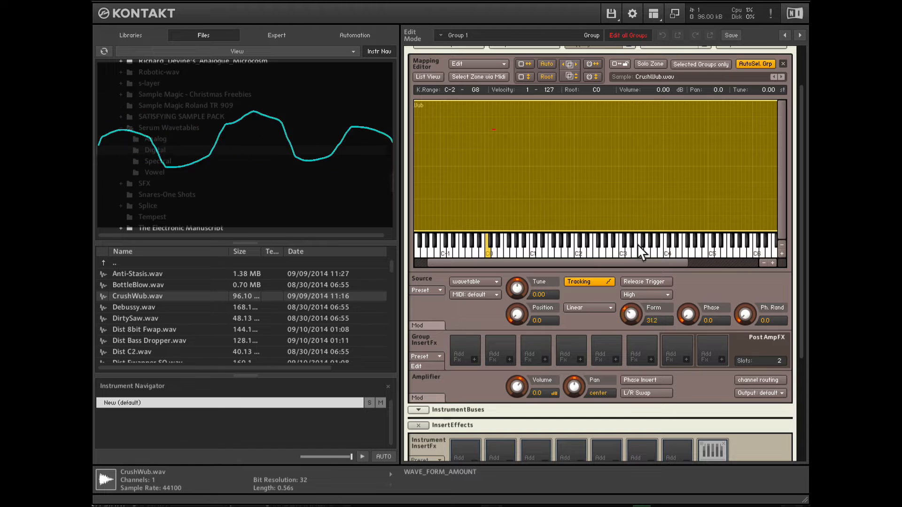
left_click_drag(638, 246, 641, 222)
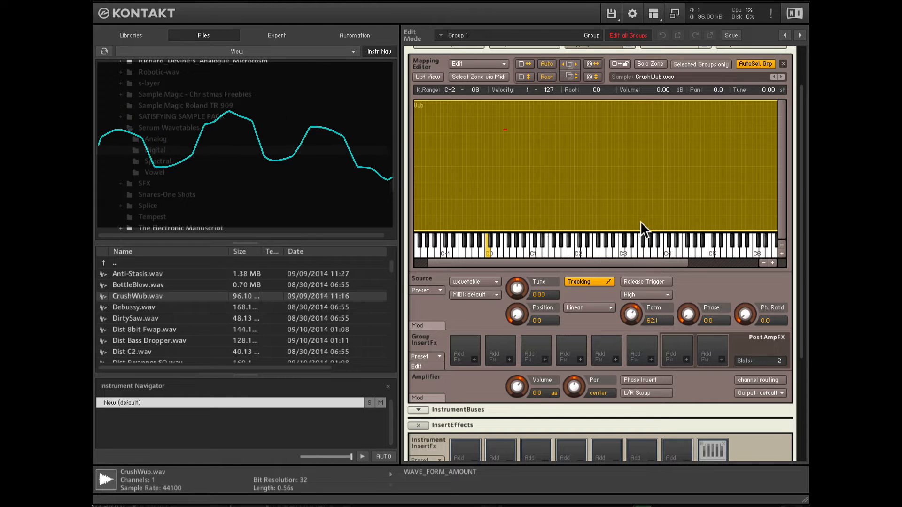
Try the Sync2 and Bend + form modes on the wavetable, sweeping the Form amount in each
left_click(600, 307)
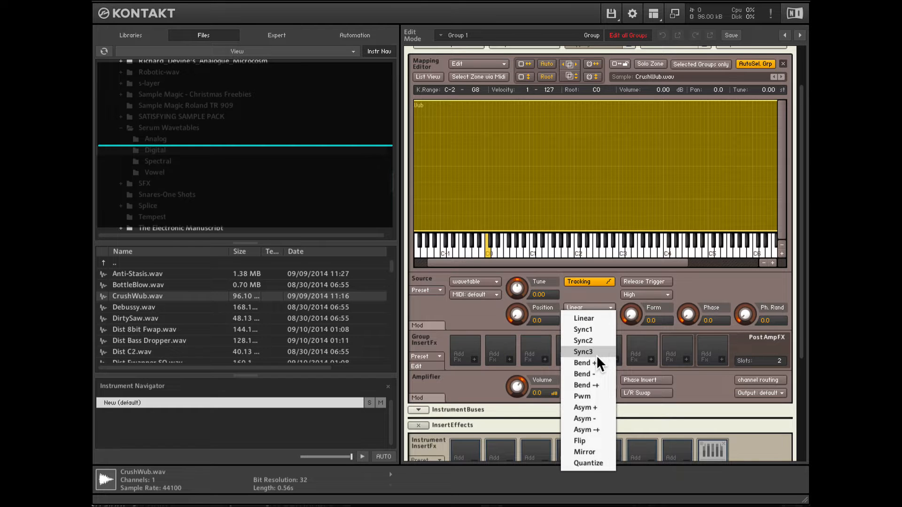
left_click(593, 341)
left_click_drag(628, 312, 621, 332)
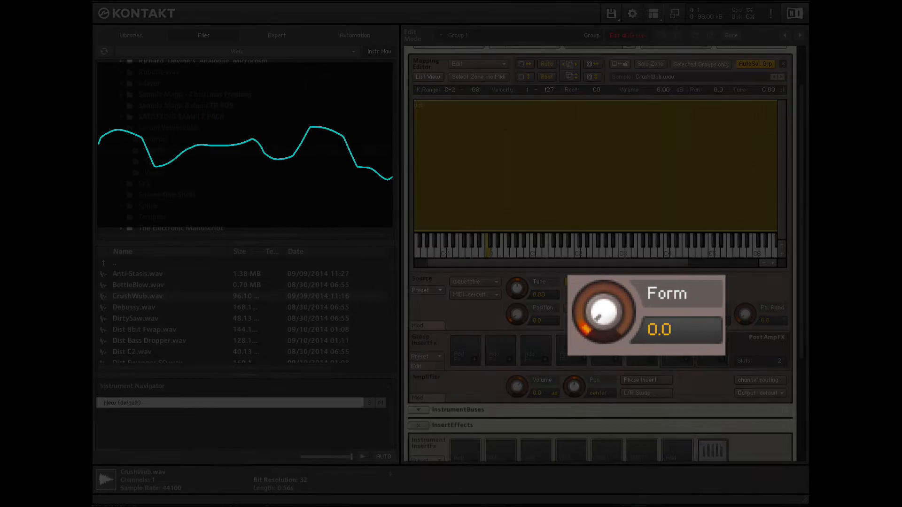
left_click(602, 307)
left_click(593, 360)
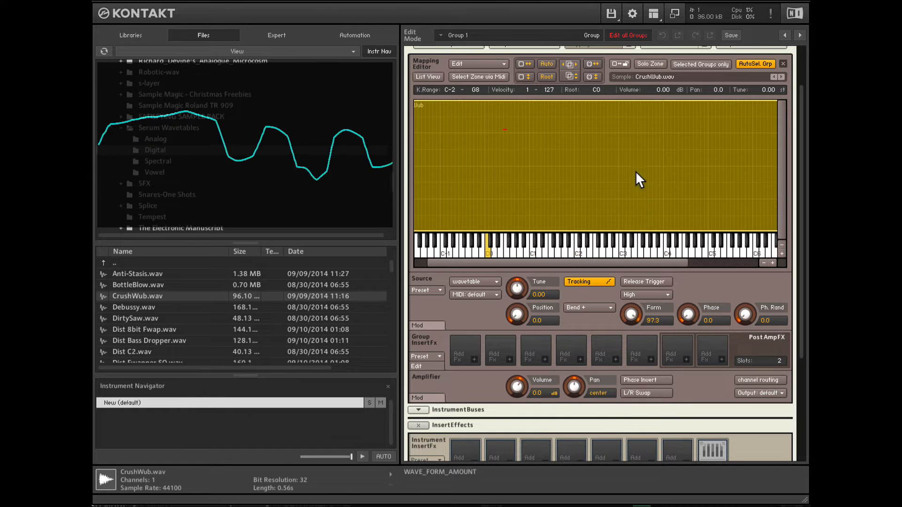
left_click_drag(636, 172, 622, 322)
Set the wavetable's form mode to Bend -+ and its Form amount to 81.4
left_click(587, 308)
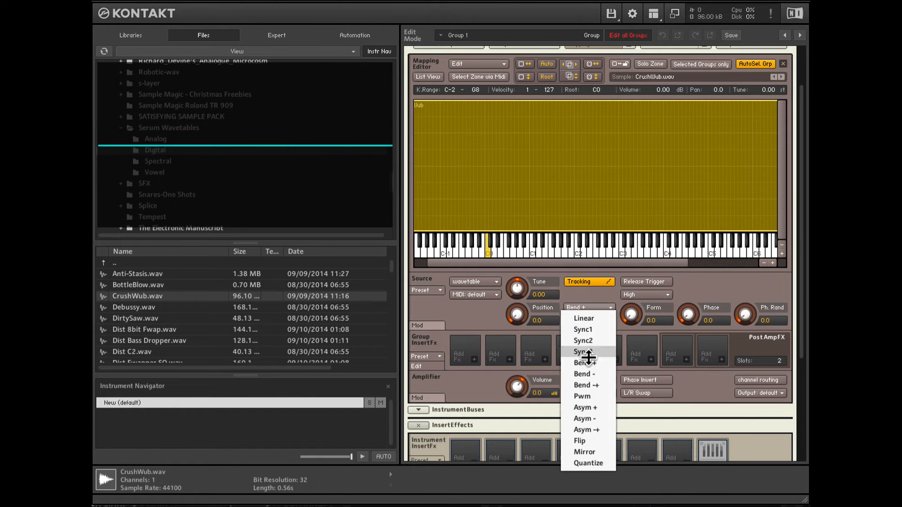
left_click(592, 386)
left_click_drag(630, 313, 635, 274)
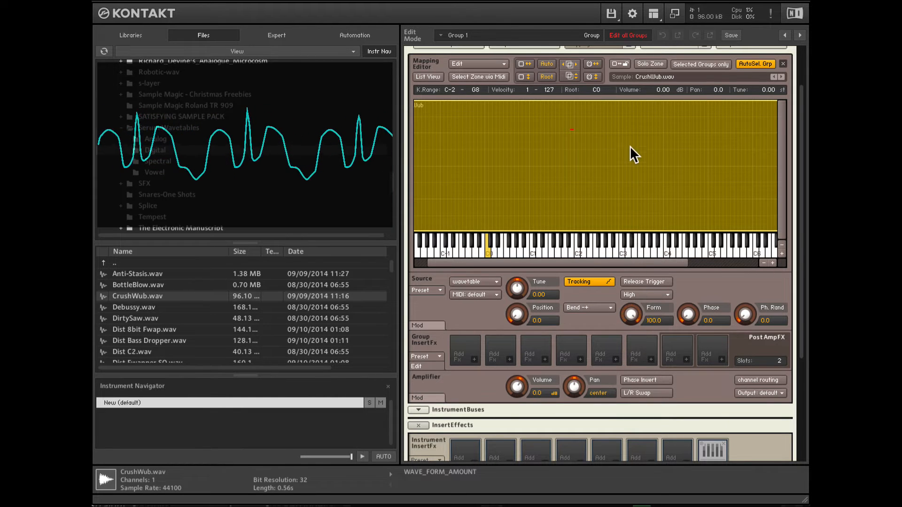
left_click_drag(630, 146, 628, 197)
left_click_drag(529, 303, 572, 328)
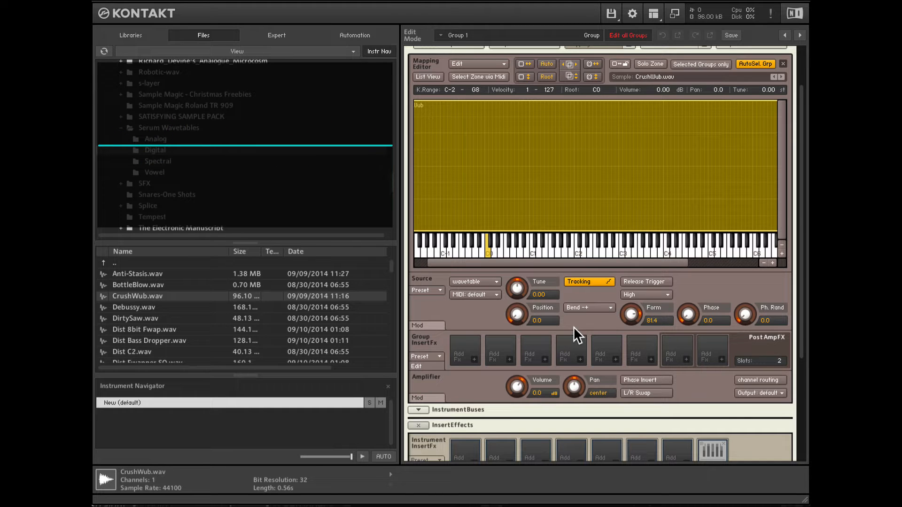
Add an AHDSR envelope modulator to the source, target it at wavetable position, and raise its intensity to maximum
left_click(429, 325)
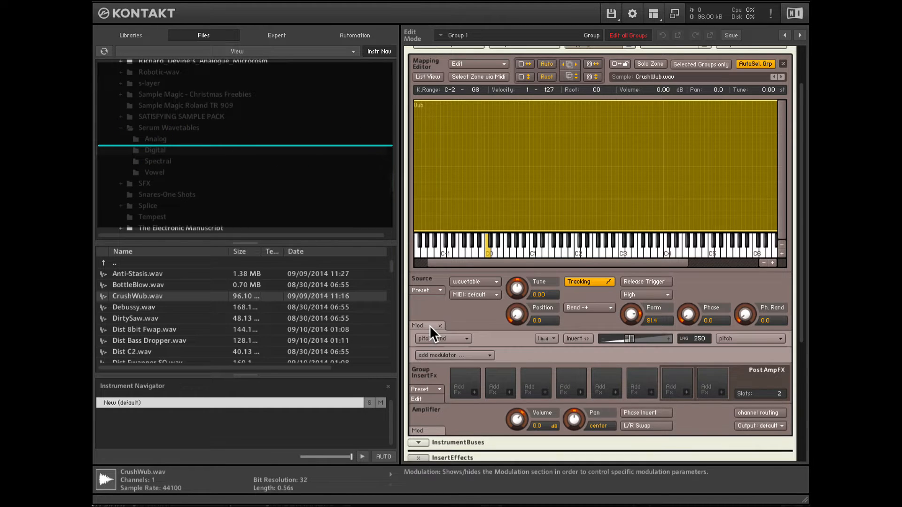
left_click(461, 354)
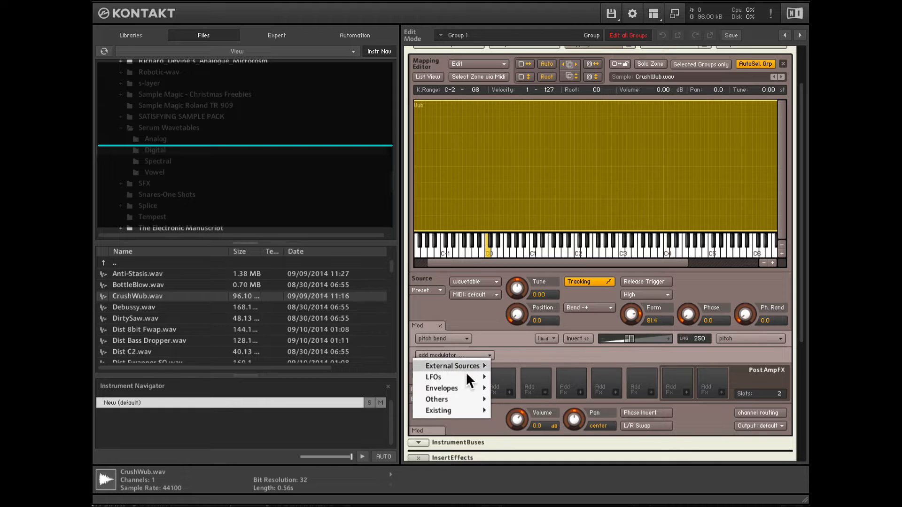
mouse_move(473, 389)
left_click(507, 389)
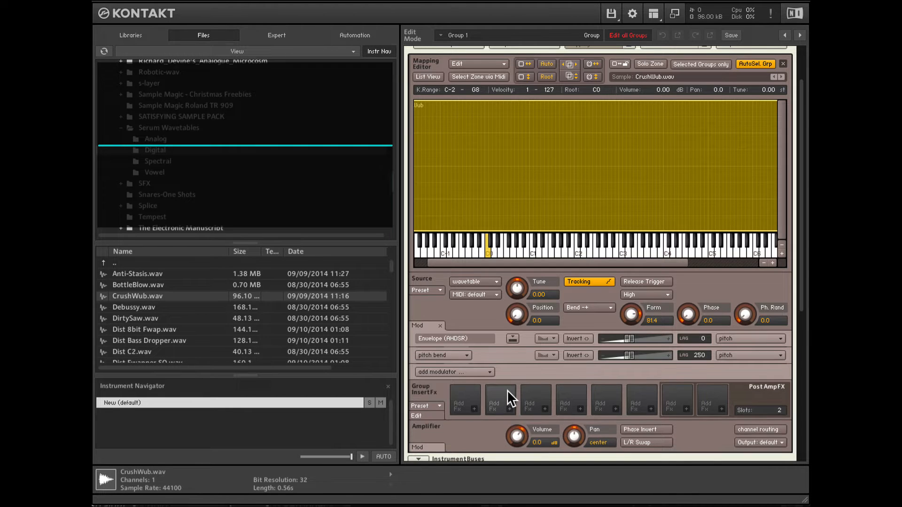
left_click(732, 336)
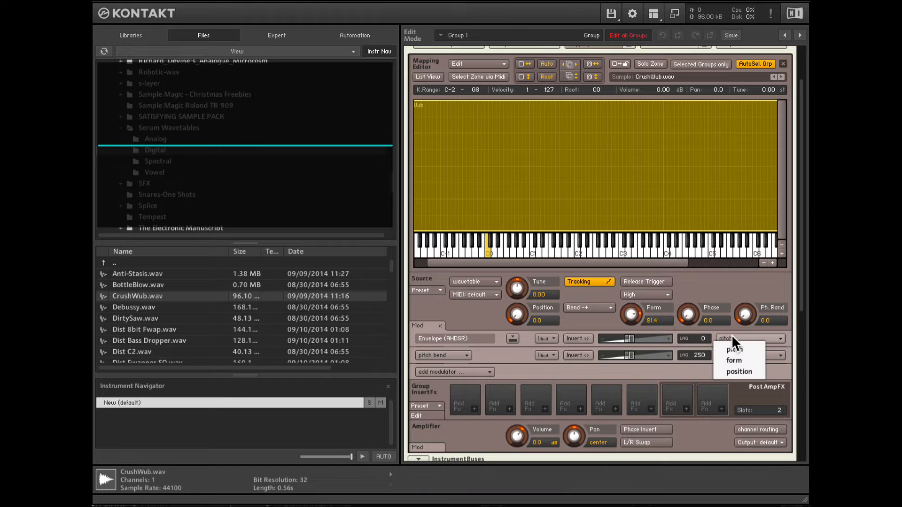
left_click(734, 369)
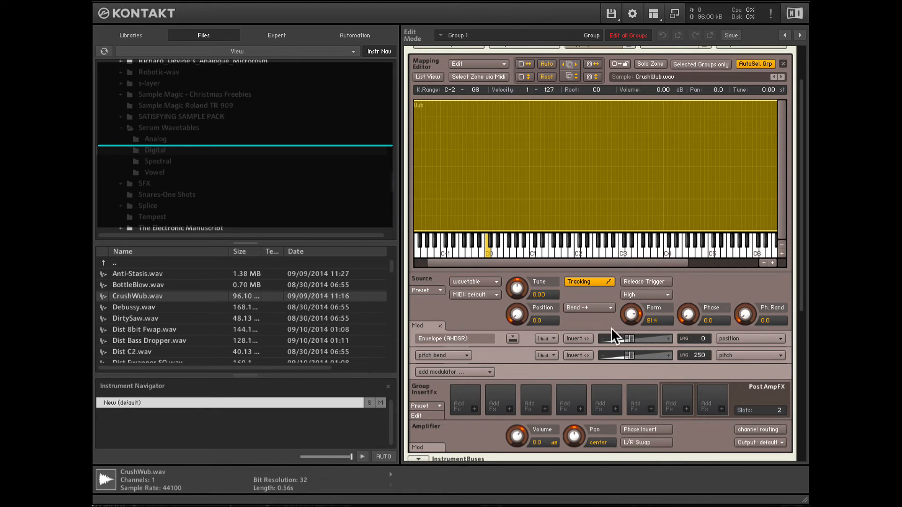
left_click_drag(629, 338, 675, 336)
Shape the wavetable position envelope with a 23.5 ms attack, 1.3k ms decay and -inf sustain
left_click(511, 336)
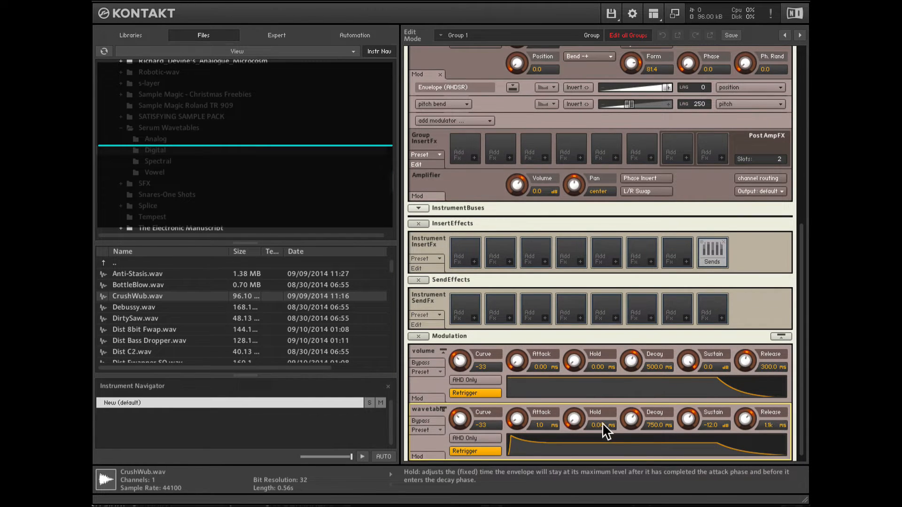
left_click_drag(520, 415, 521, 387)
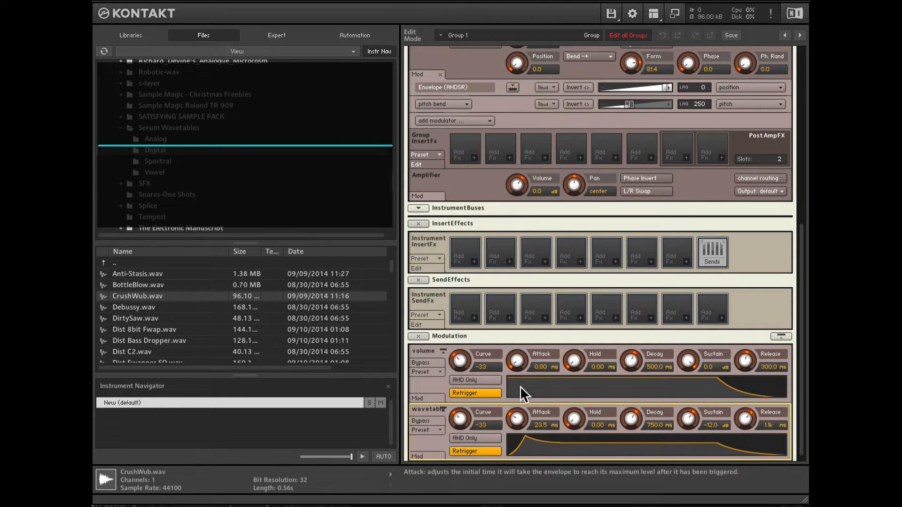
left_click_drag(682, 415, 684, 451)
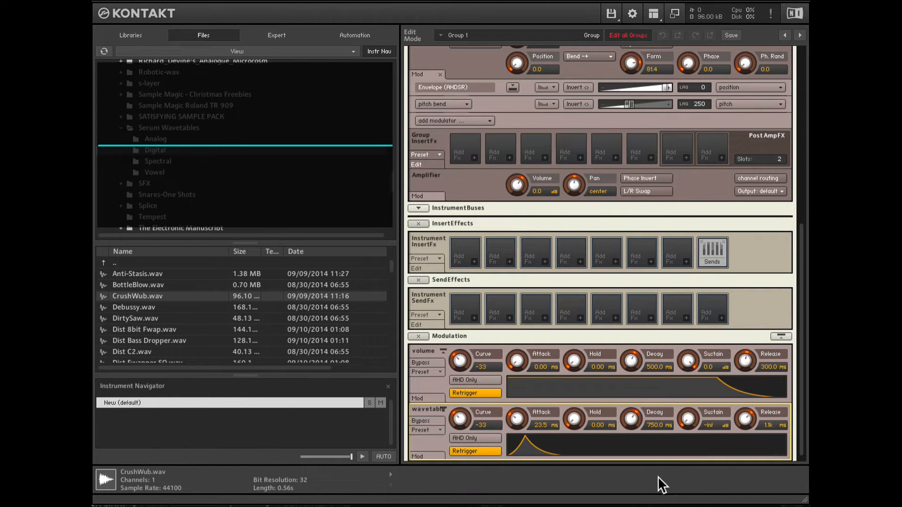
left_click_drag(632, 412, 632, 410)
Add the existing wavetablePosition envelope as a second source modulator, target it at form, and raise its intensity to maximum
left_click(446, 406)
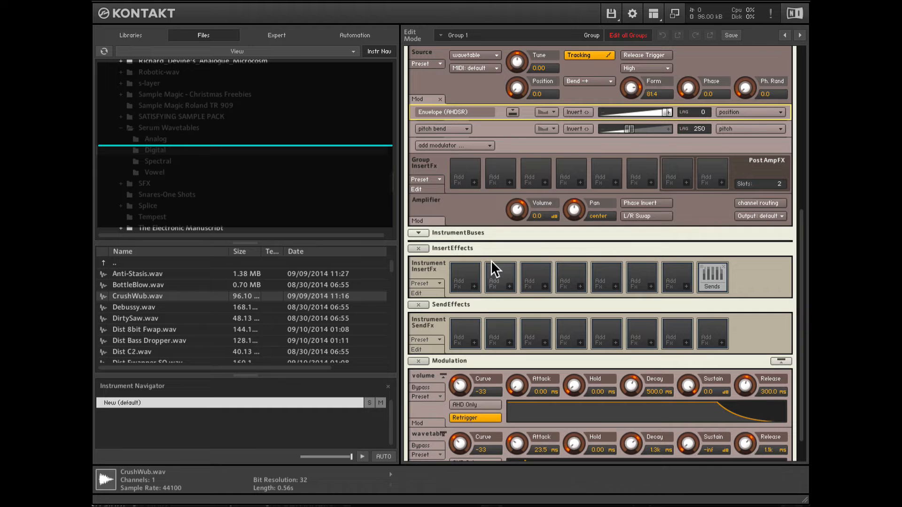
scroll(513, 137, "up", 1)
scroll(513, 138, "up", 3)
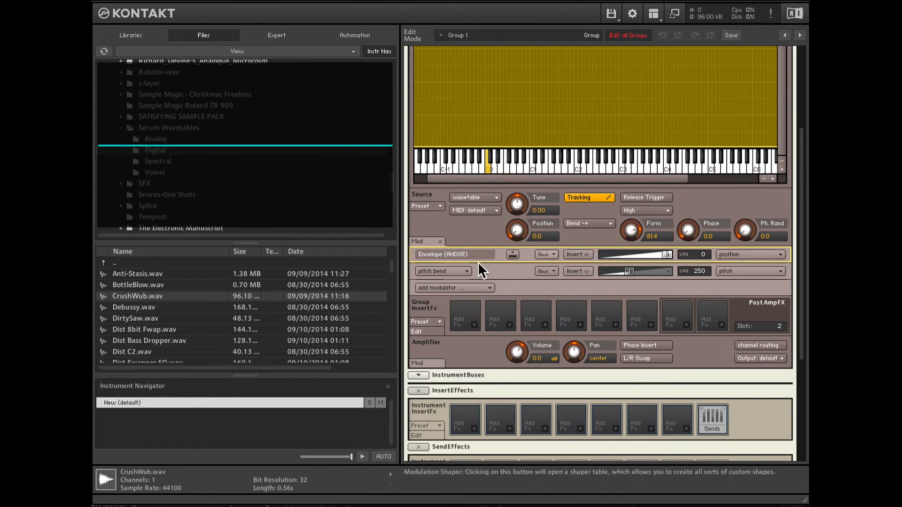
left_click(442, 288)
mouse_move(466, 343)
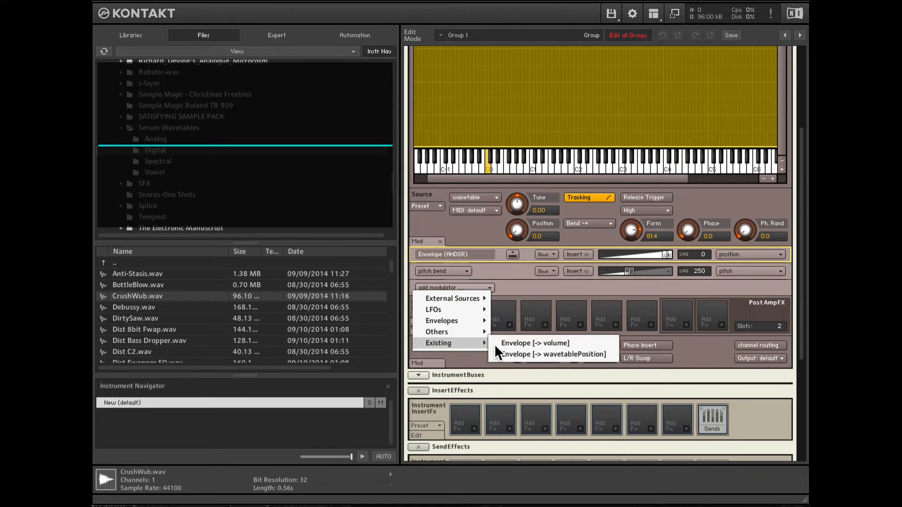
left_click(531, 354)
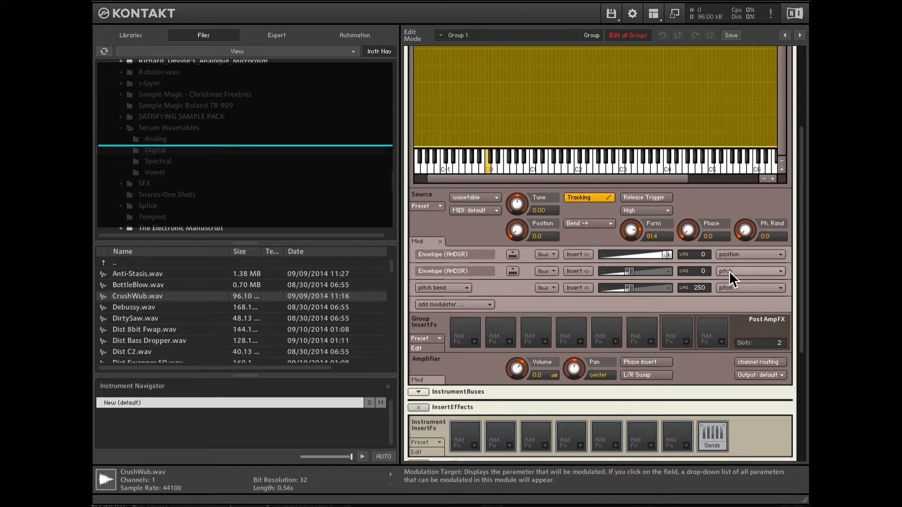
left_click(743, 272)
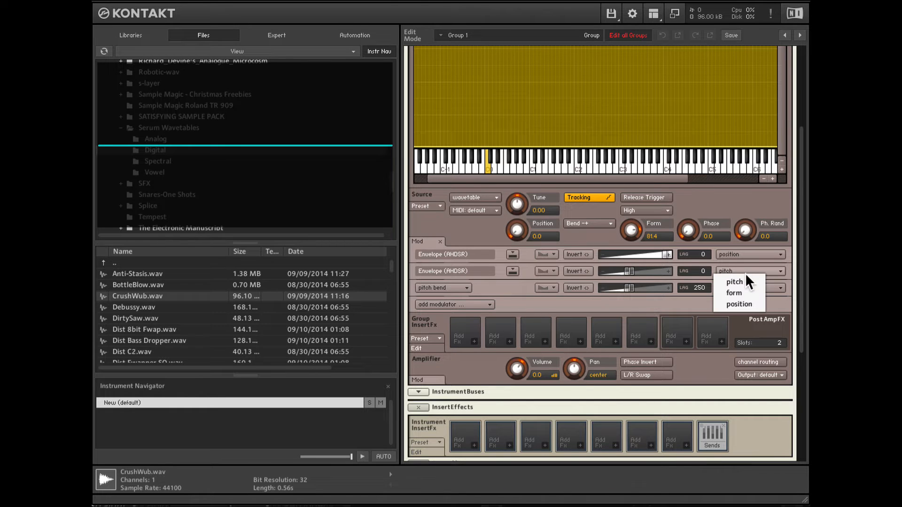
left_click(745, 292)
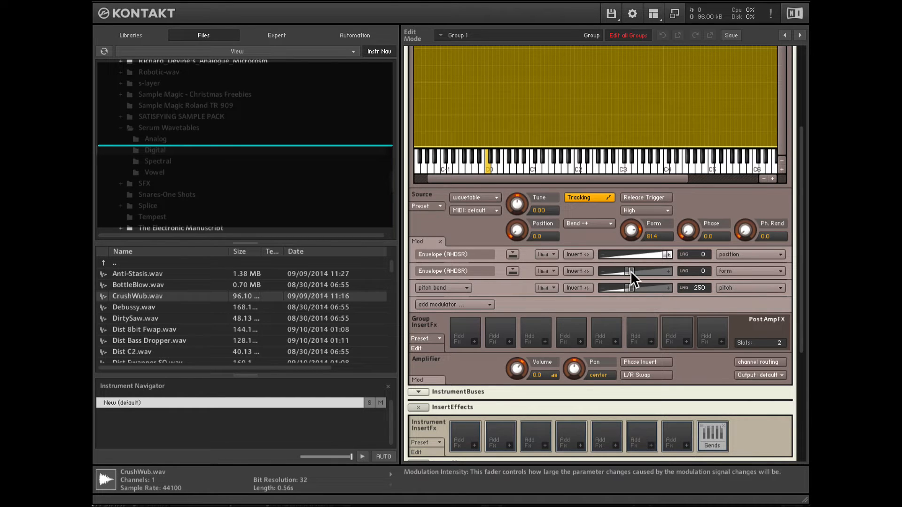
left_click_drag(631, 271, 708, 275)
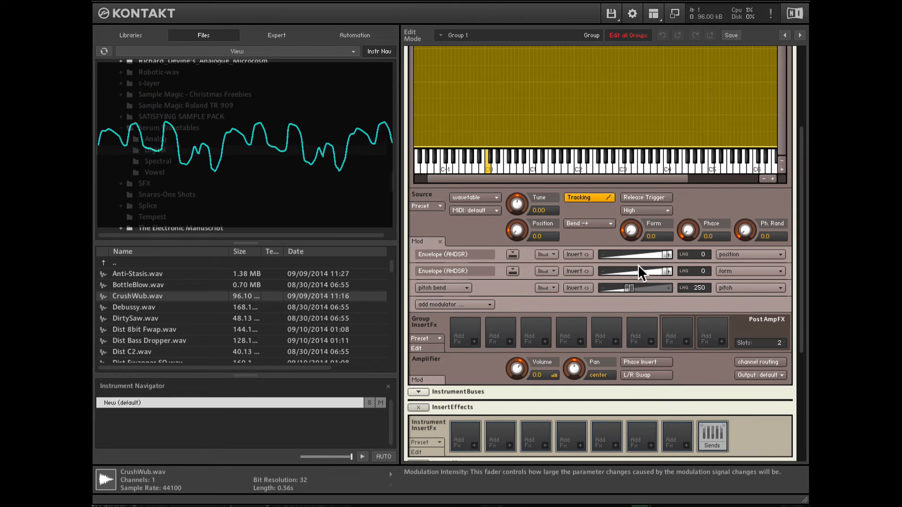
Set the Form amount to 100.0 with inverted envelope modulation, and open the form modulator's shaper
left_click_drag(630, 228, 644, 59)
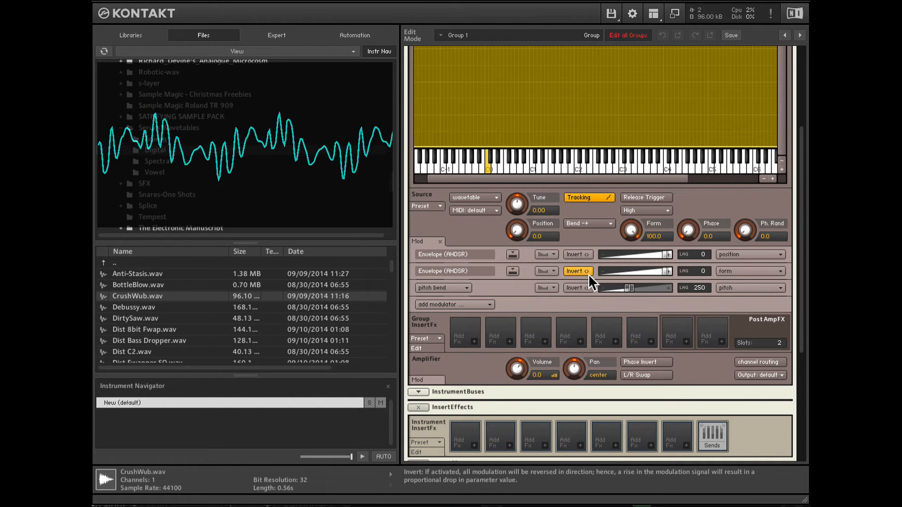
left_click(542, 271)
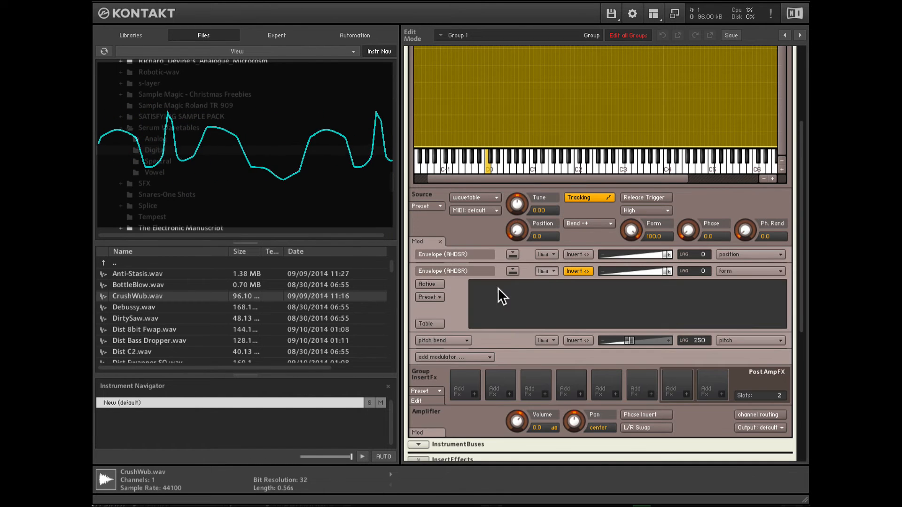
Activate the form modulator's shaper and shape its curve into a convex rise, with an added point forming a dip before the end
left_click(433, 285)
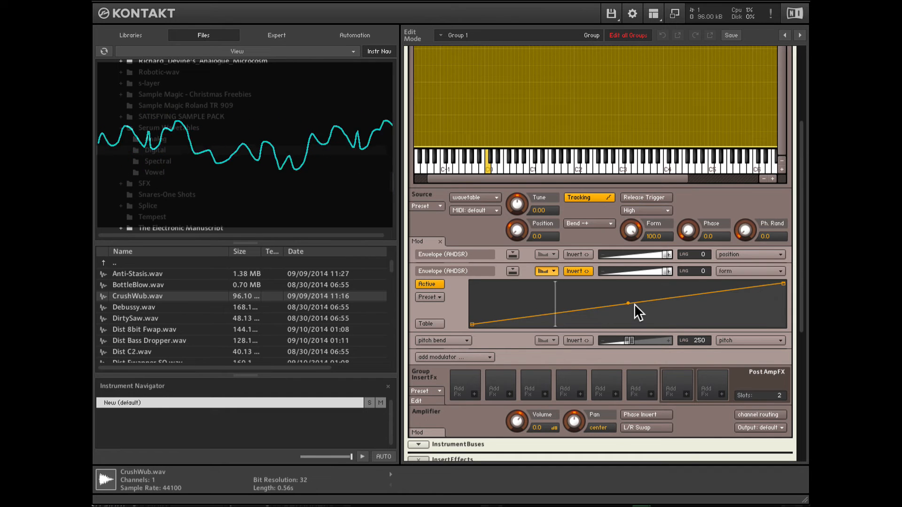
left_click_drag(626, 301, 674, 286)
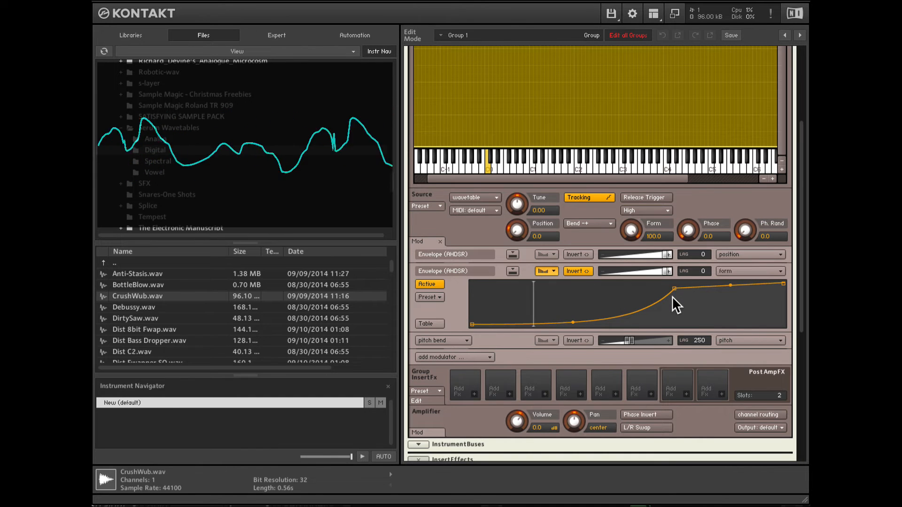
left_click_drag(573, 323, 570, 305)
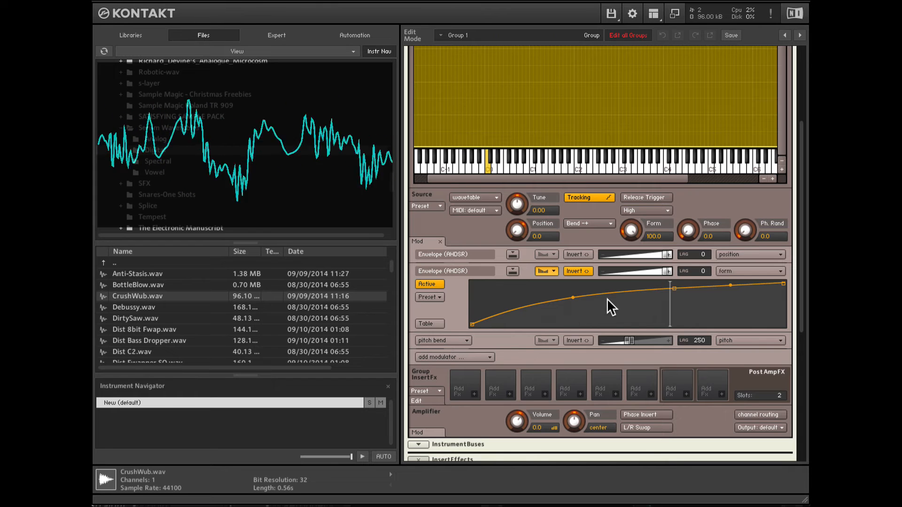
right_click(699, 290)
left_click_drag(699, 290, 710, 310)
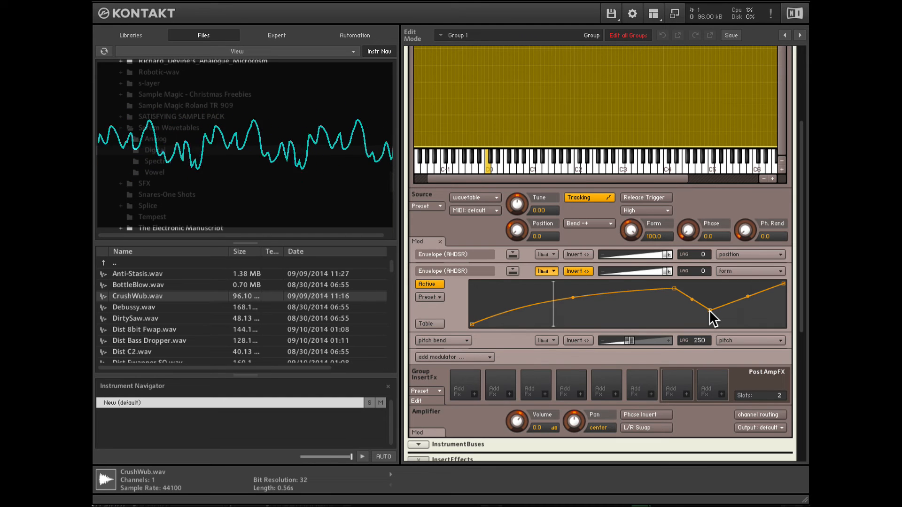
Try the Asym -, Flip and Mirror form modes on the wavetable source in turn
left_click(594, 219)
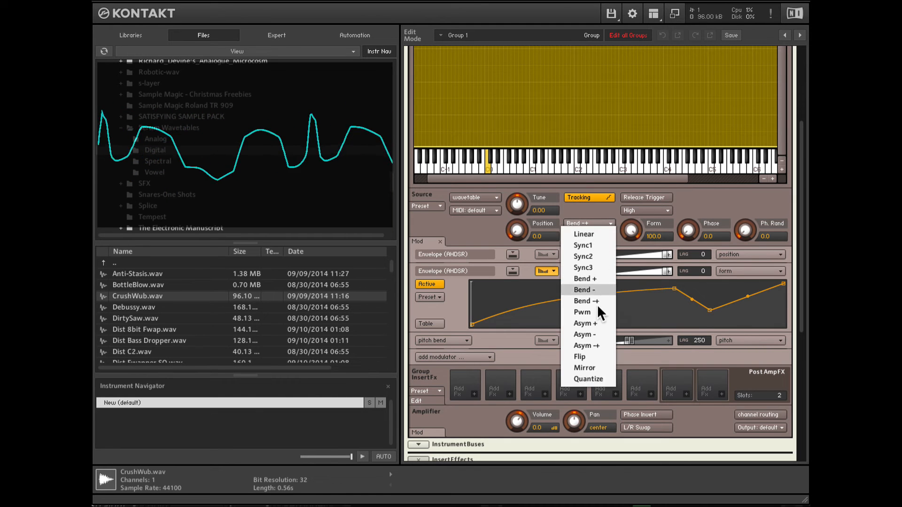
left_click(597, 328)
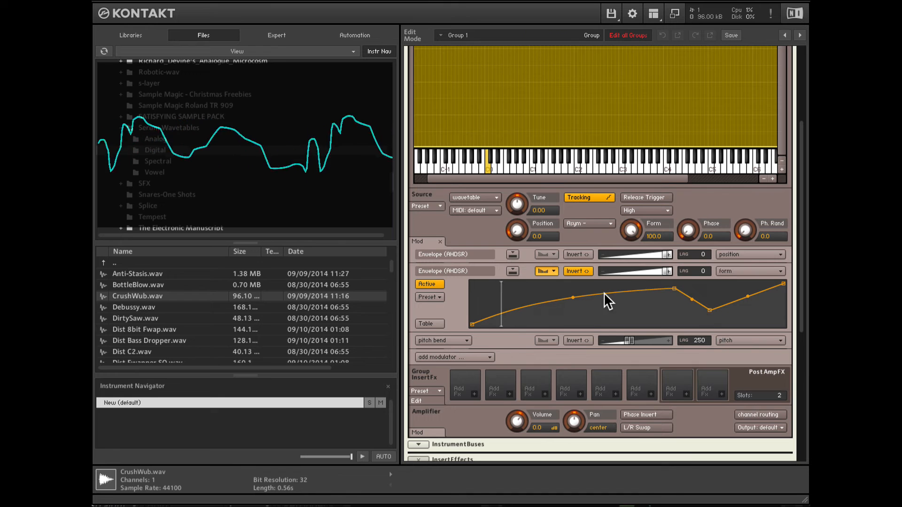
left_click(590, 222)
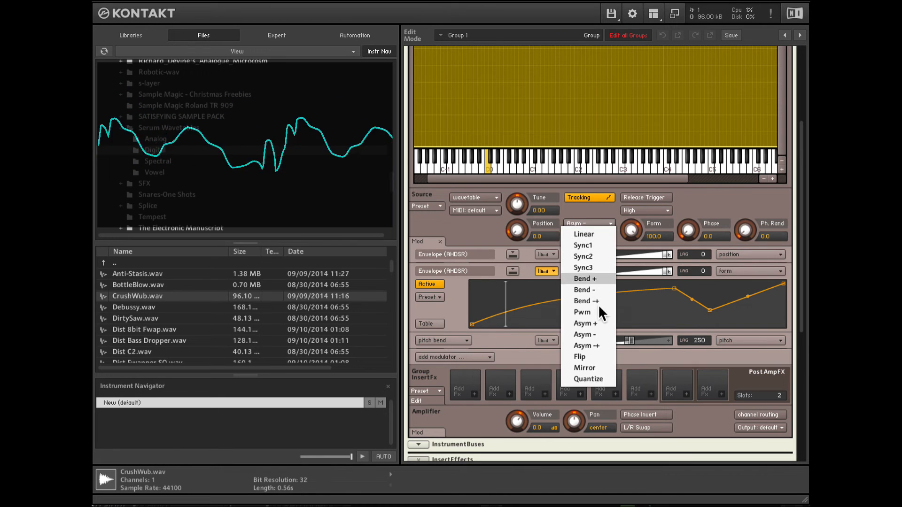
left_click(597, 357)
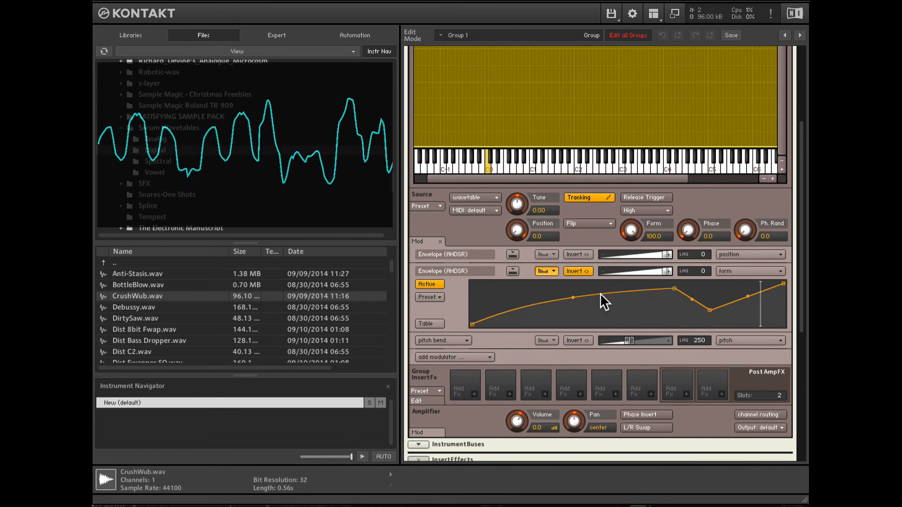
left_click(591, 223)
left_click(596, 363)
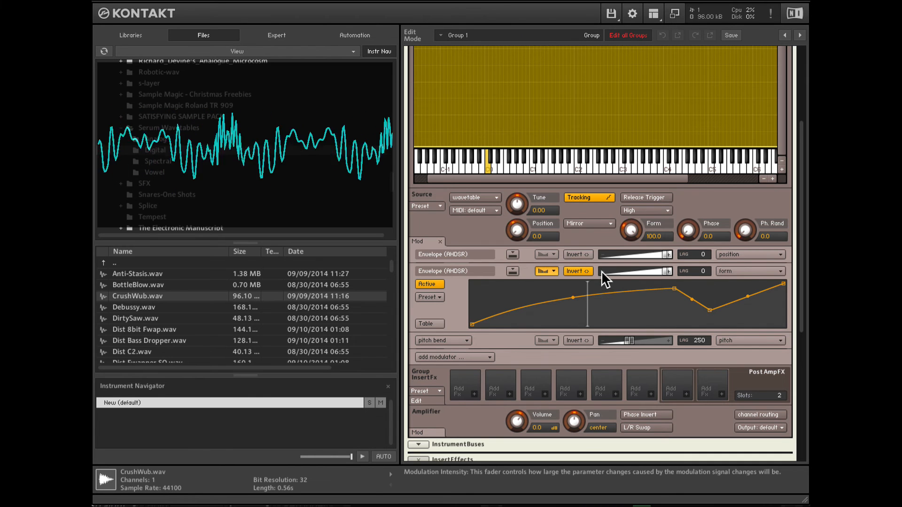
Level out the dip in the form modulator's shaper curve and set that modulator's lag to 1240
left_click_drag(708, 310, 666, 296)
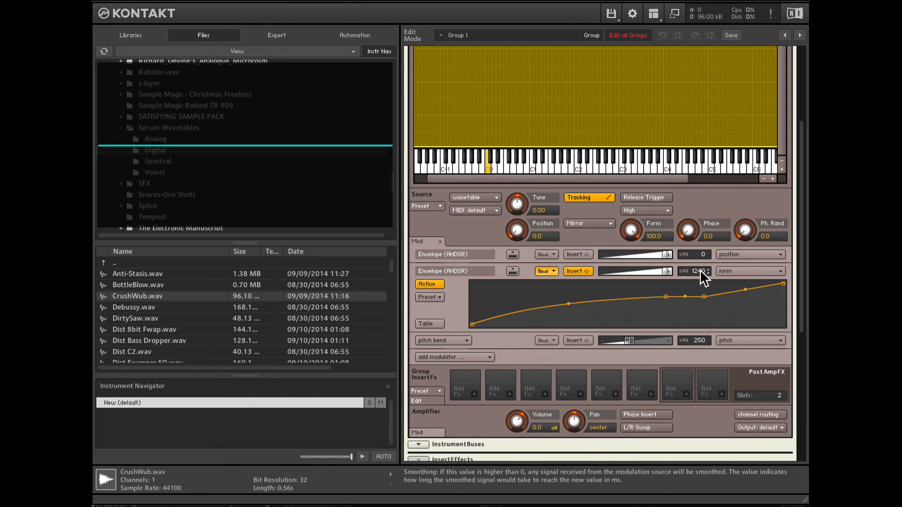
left_click_drag(701, 270, 701, 315)
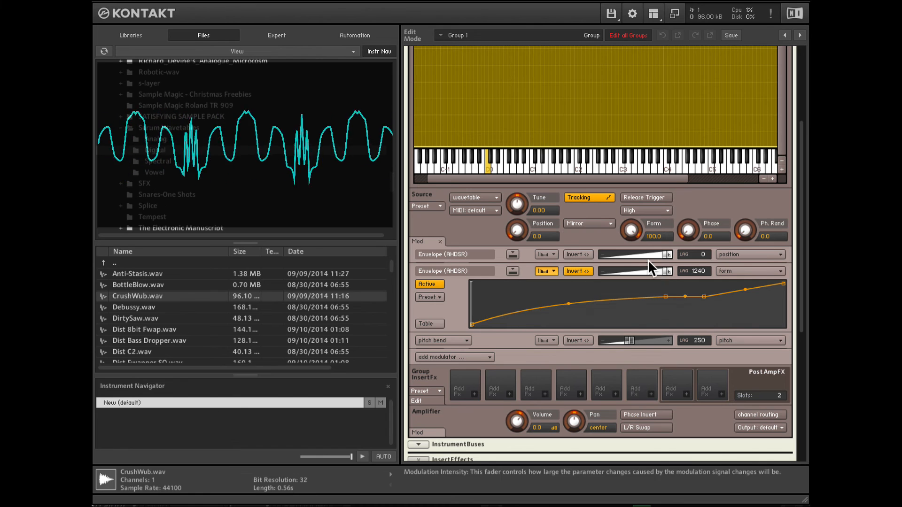
Try the Quantize form mode on the wavetable source, and set the mode to Pwm
left_click(595, 223)
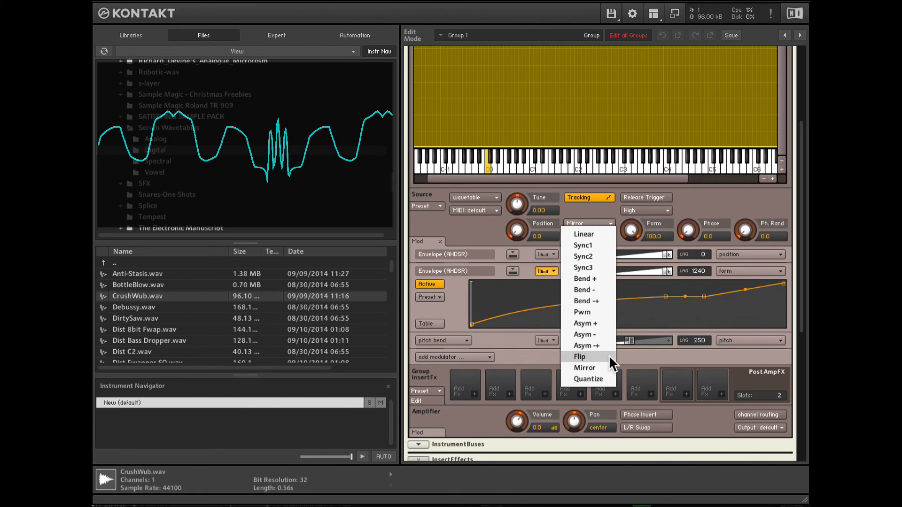
left_click(598, 378)
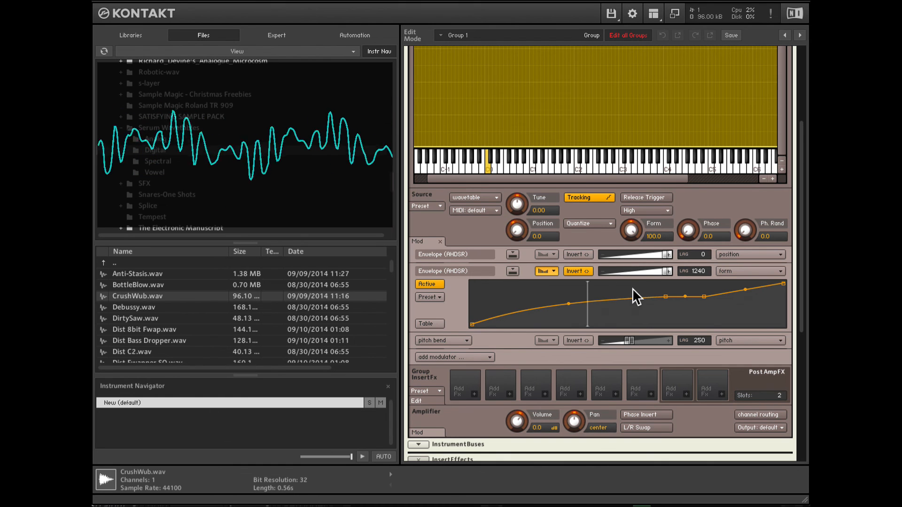
left_click(581, 225)
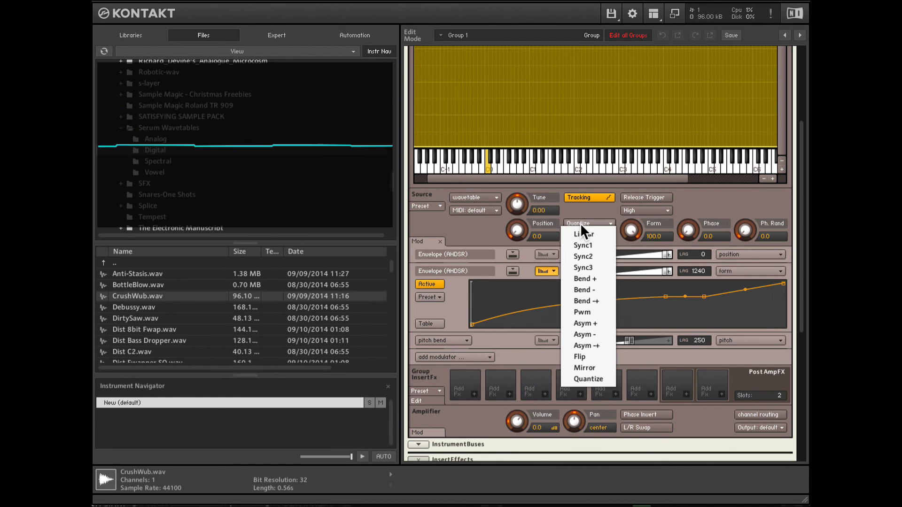
left_click(594, 313)
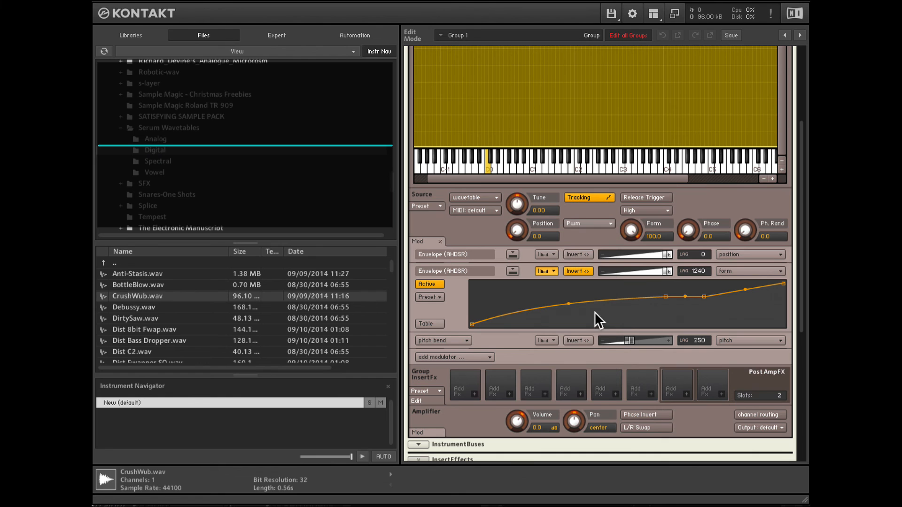